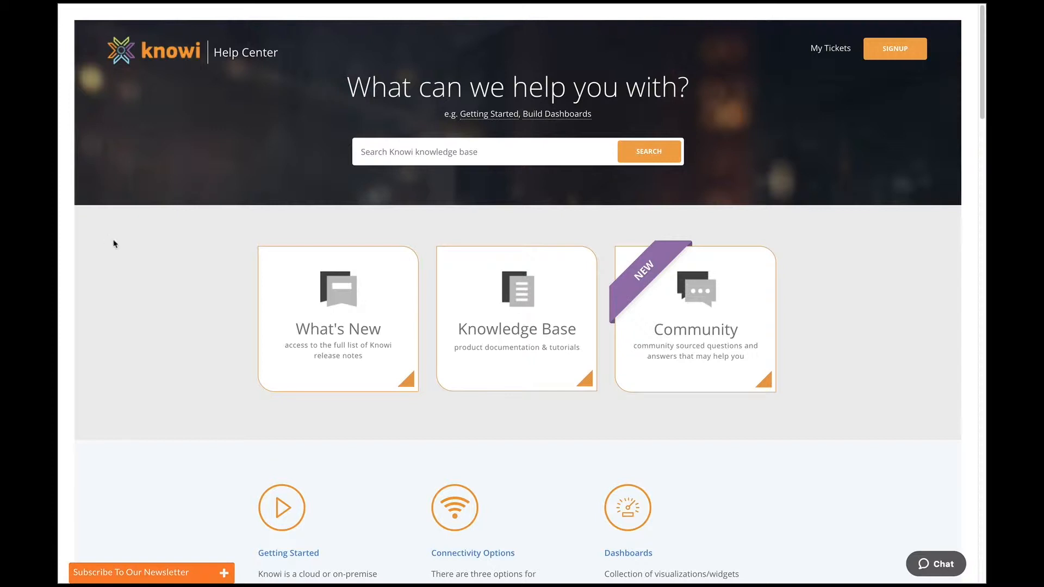
Search the Help Center for Cloud9 and open the Cloud9QL Basics article.
left_click(378, 151)
type("Cloud9")
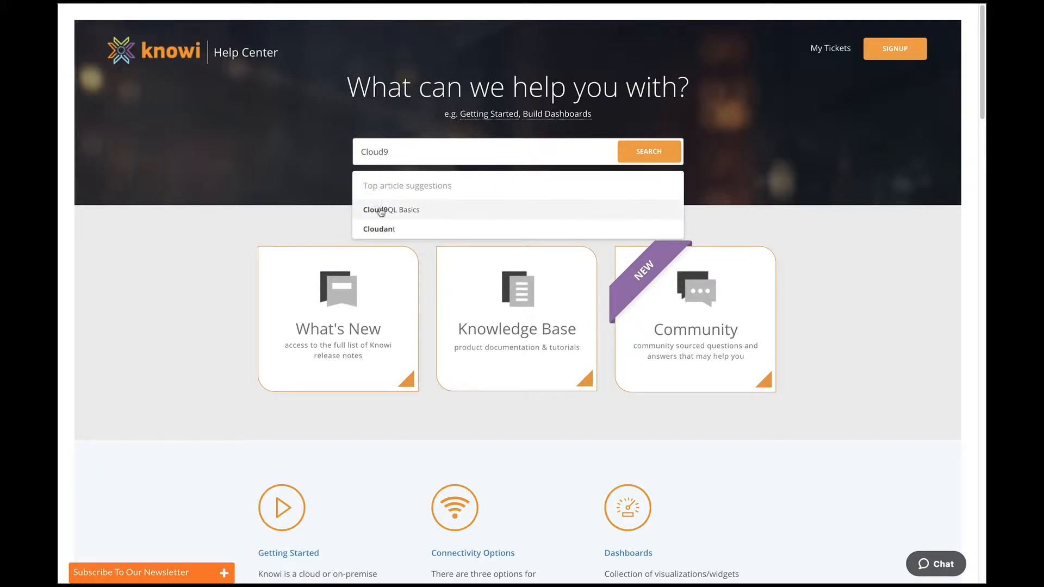
left_click(409, 216)
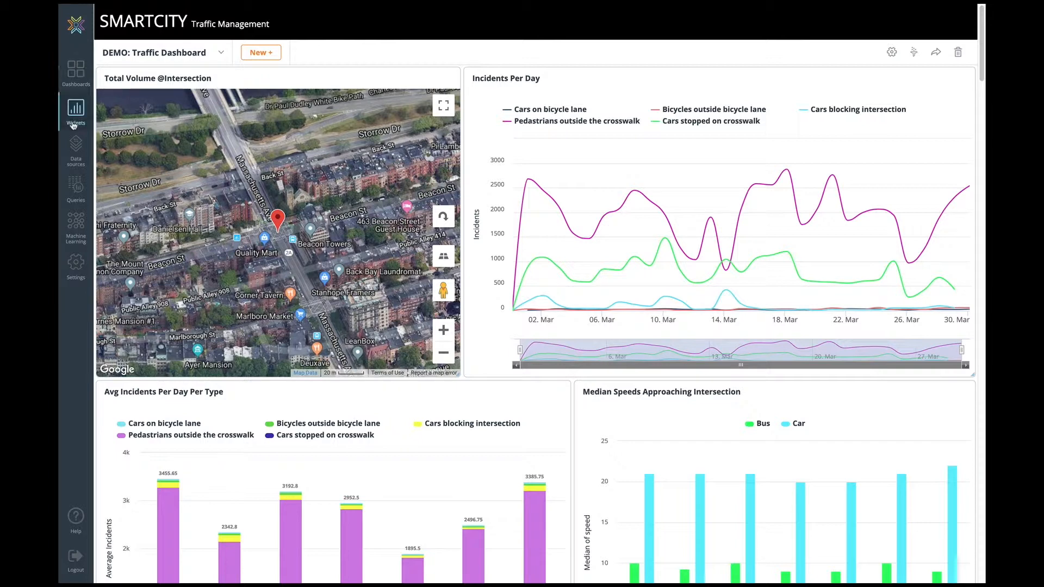
Start a new query on the Mongo datasource created 03/19/2019 11:04:34 EDT.
left_click(75, 187)
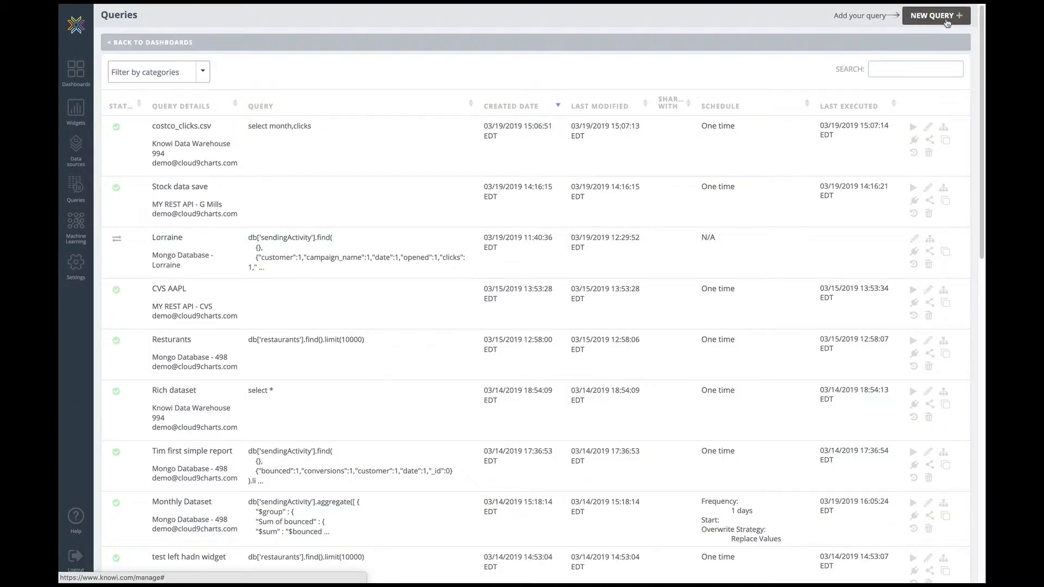
left_click(947, 23)
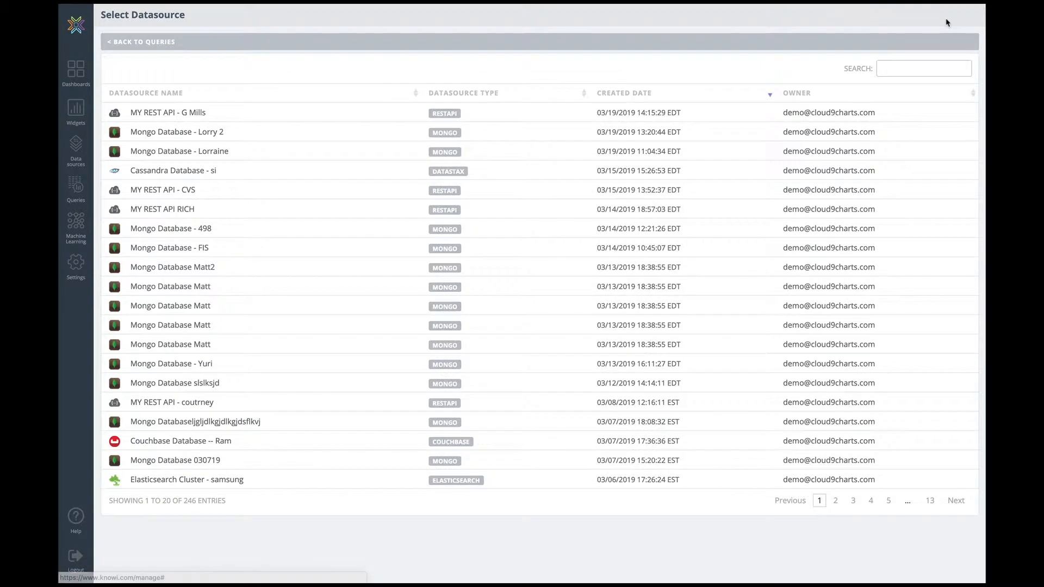
left_click(175, 158)
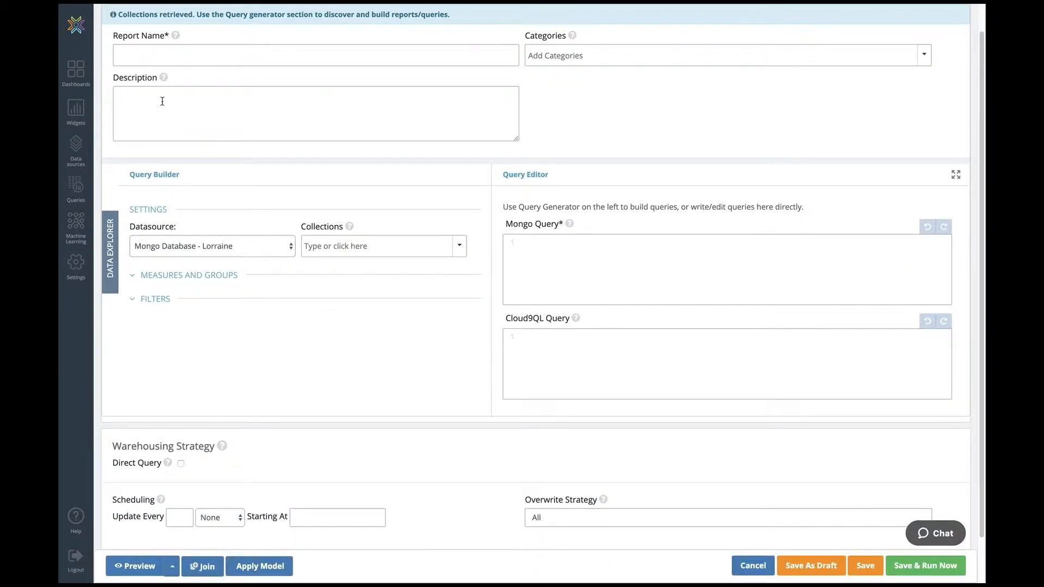
Name the report Clicks and choose the sendingActivity collection for the query.
left_click(157, 54)
type("Clicks")
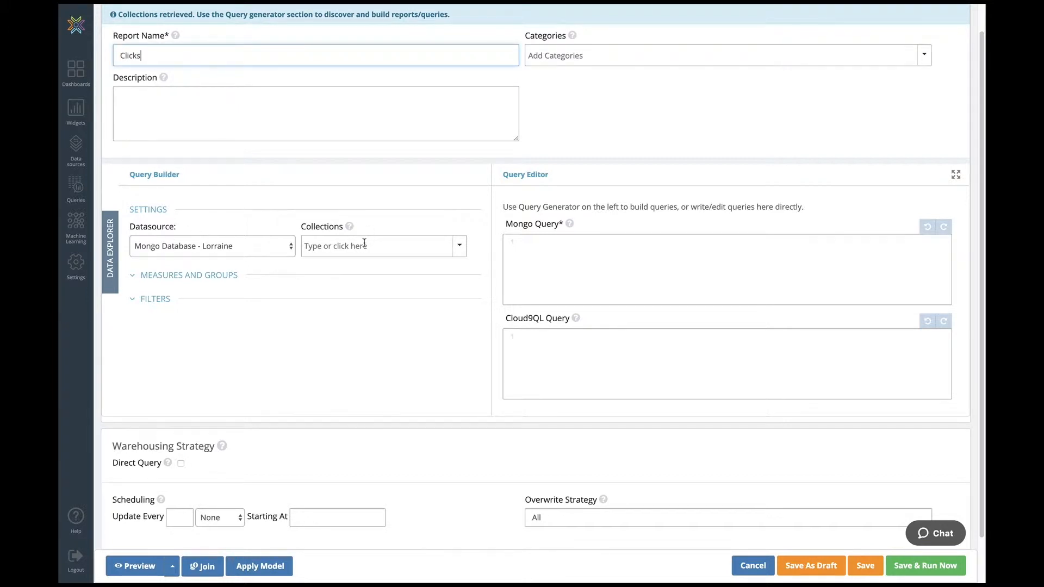
left_click(365, 242)
type("ac")
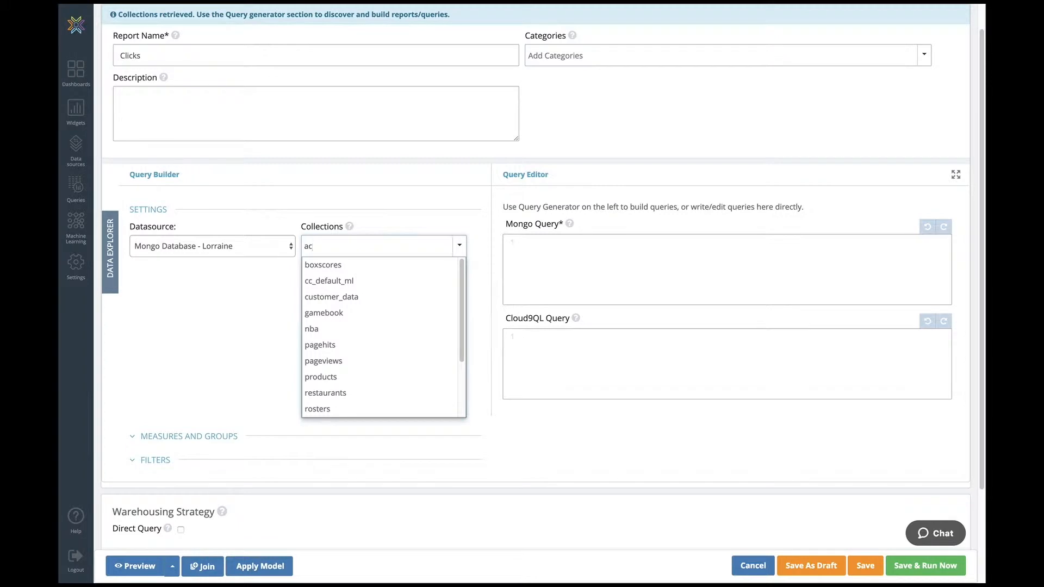
left_click(336, 266)
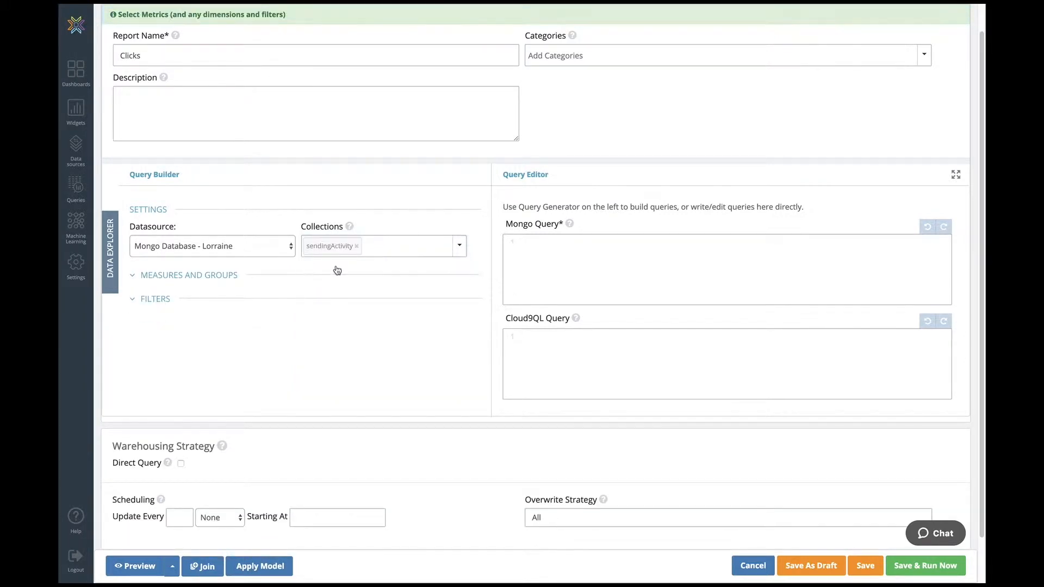
Add customer, campaign_name and message_type as metrics of the sendingActivity query.
left_click(219, 257)
left_click(212, 297)
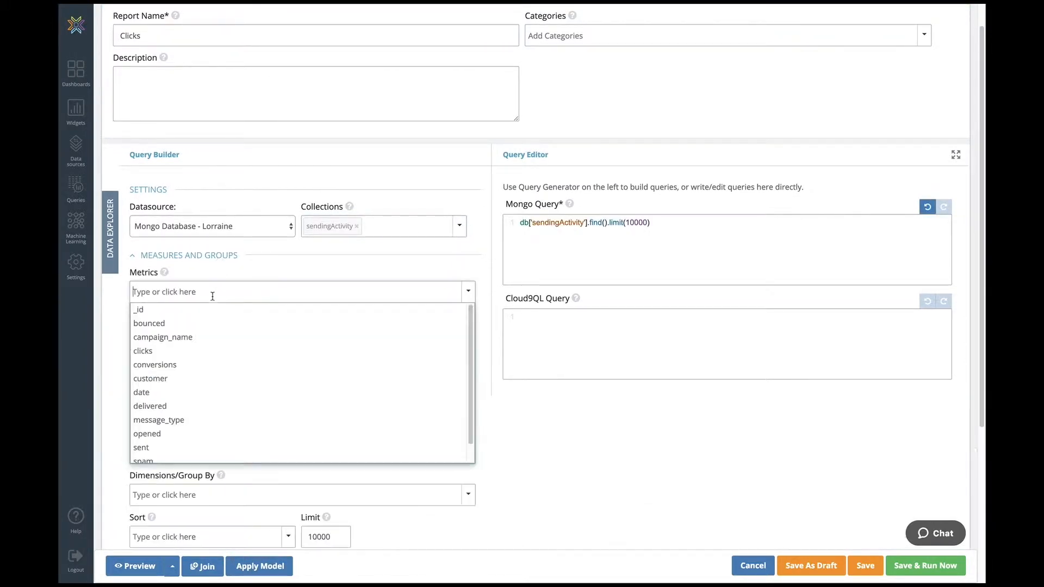
left_click(163, 378)
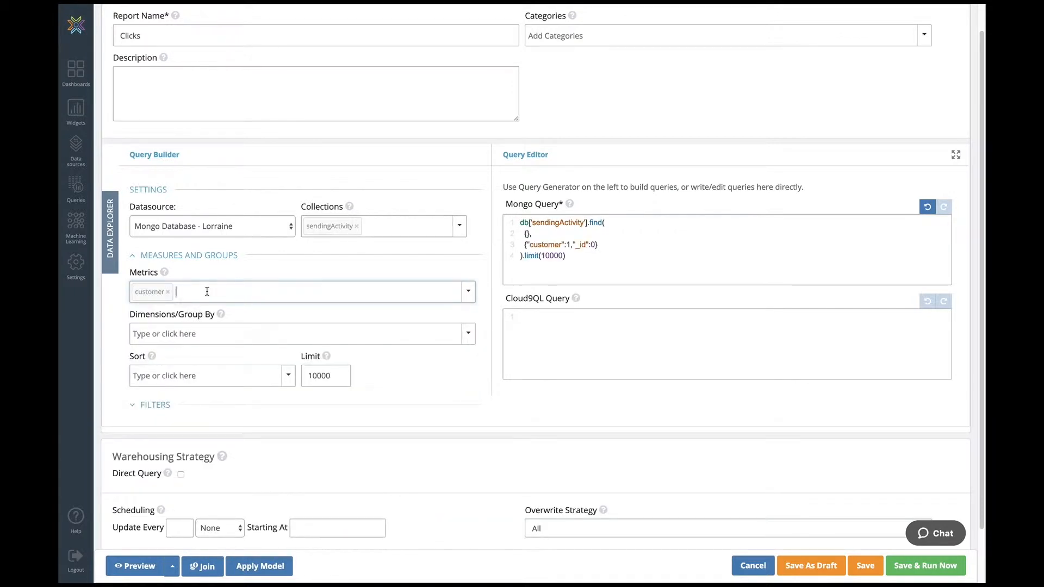
left_click(207, 291)
left_click(189, 333)
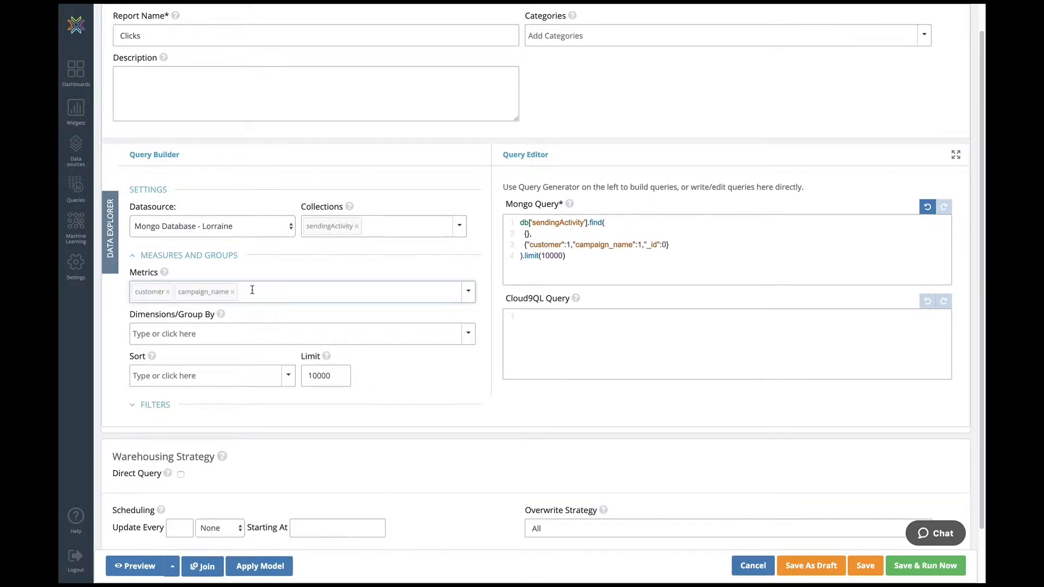
left_click(252, 290)
left_click(158, 392)
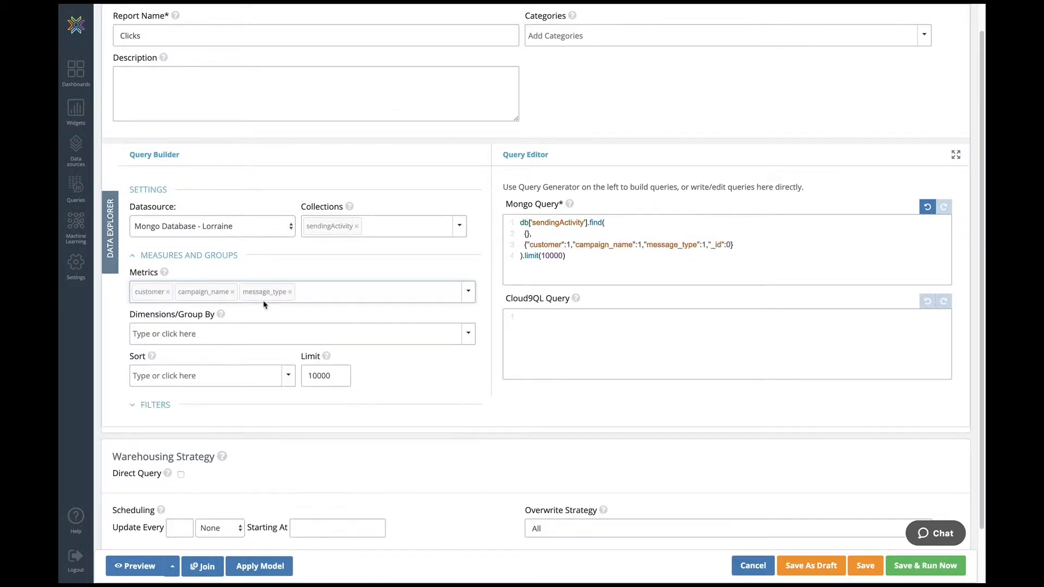
Add date, opened and clicks to the sendingActivity query's metrics.
left_click(307, 290)
left_click(171, 364)
left_click(314, 292)
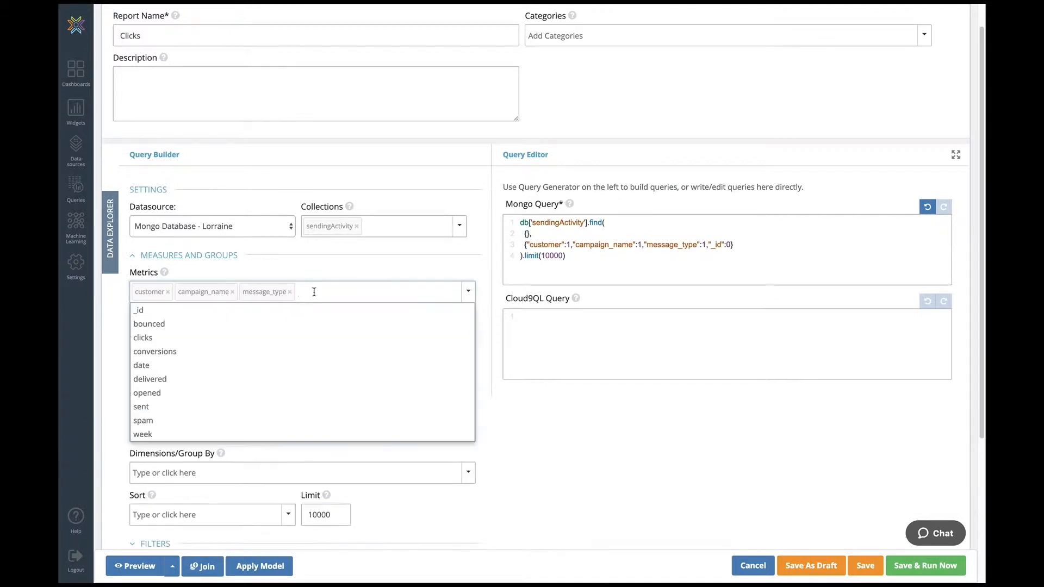
left_click(163, 365)
left_click(333, 288)
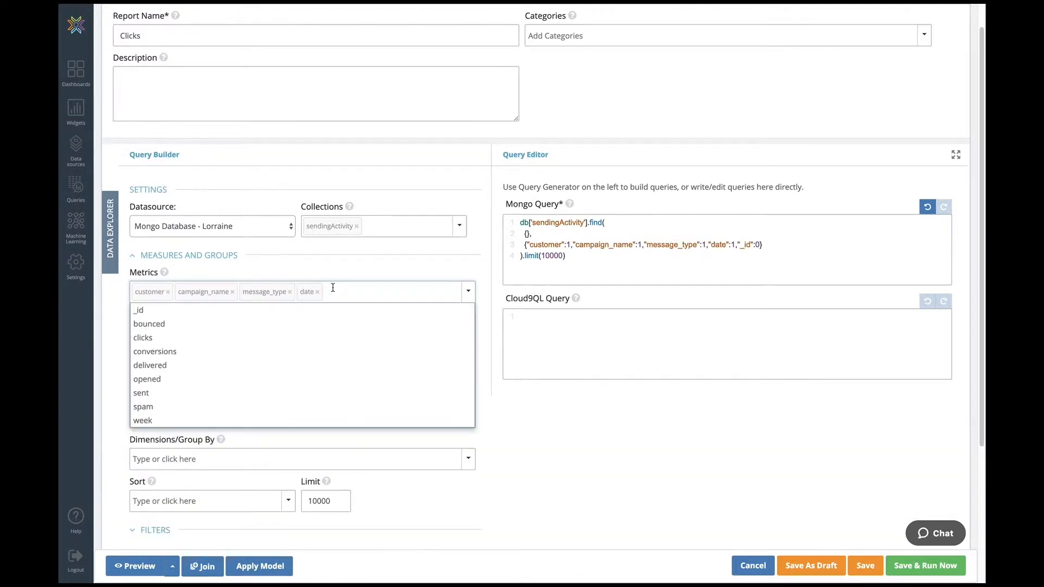
left_click(371, 292)
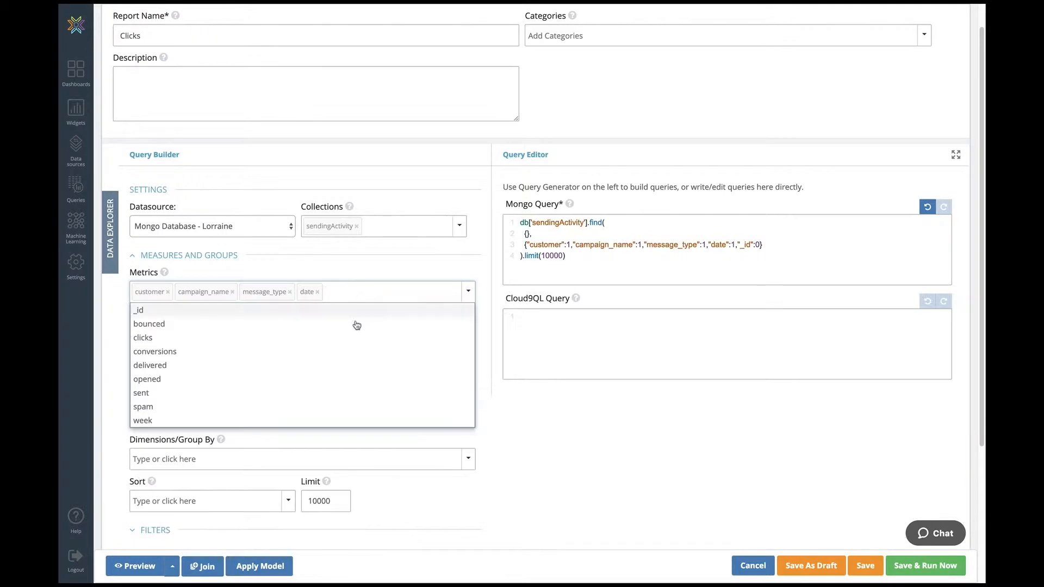
left_click(321, 379)
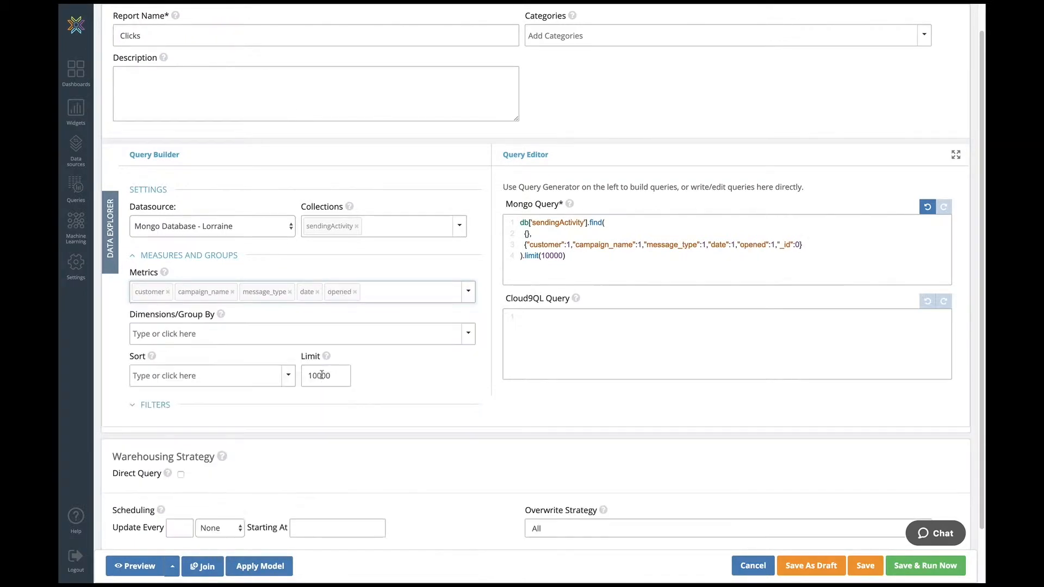
left_click(396, 292)
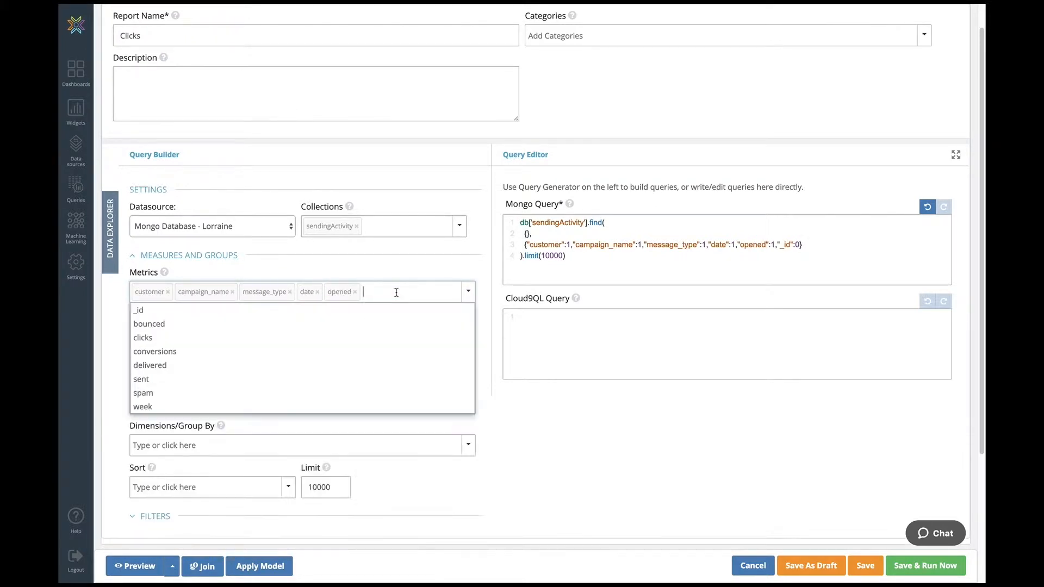
left_click(364, 337)
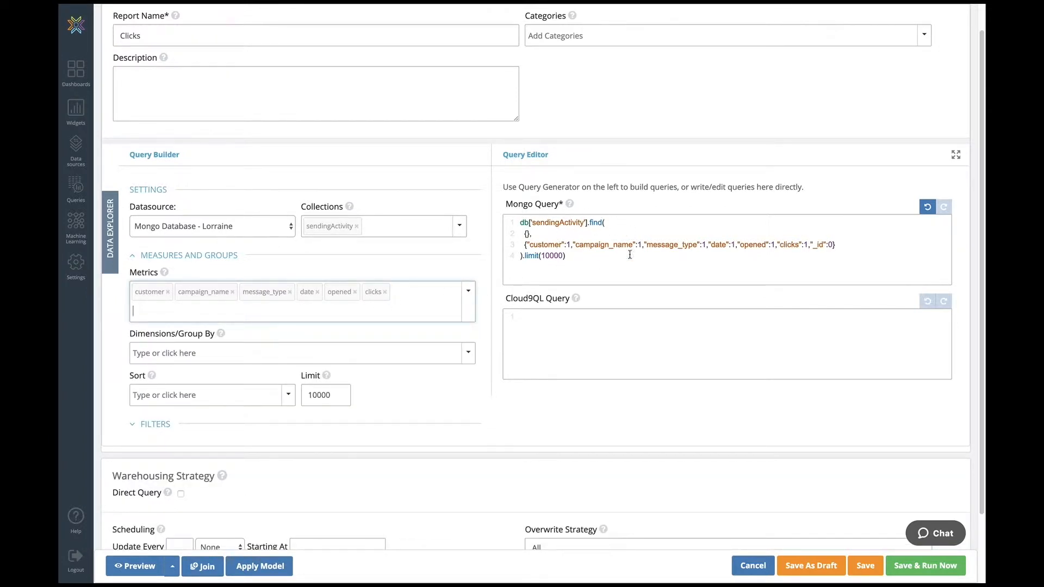
Preview the Mongo query's data and chart.
left_click(172, 567)
left_click(145, 496)
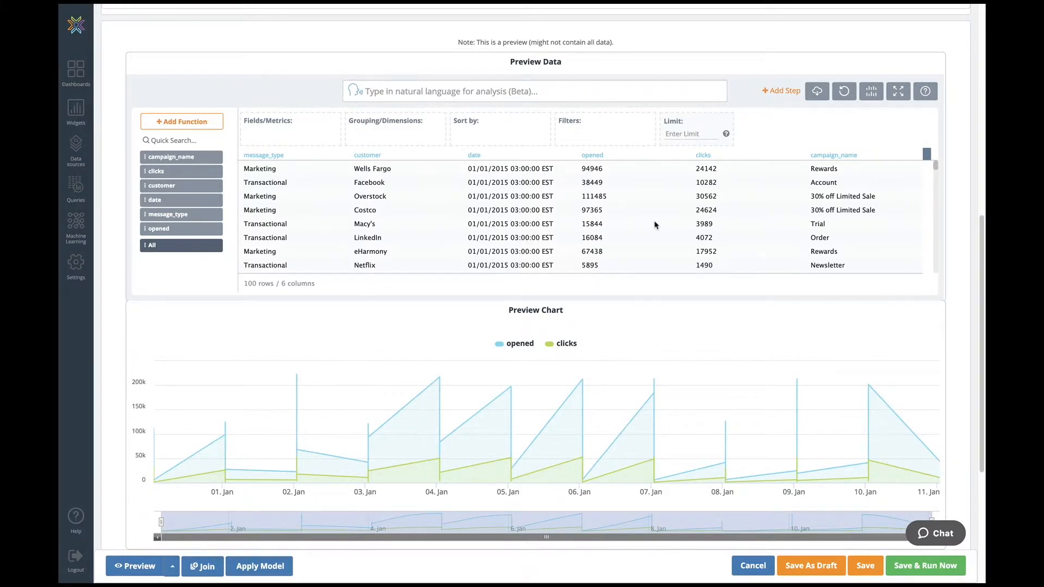
Enter the Cloud9QL query "select *, date_format(date,dd) as day" for the Mongo query and preview the result.
scroll(653, 224, "up", 9)
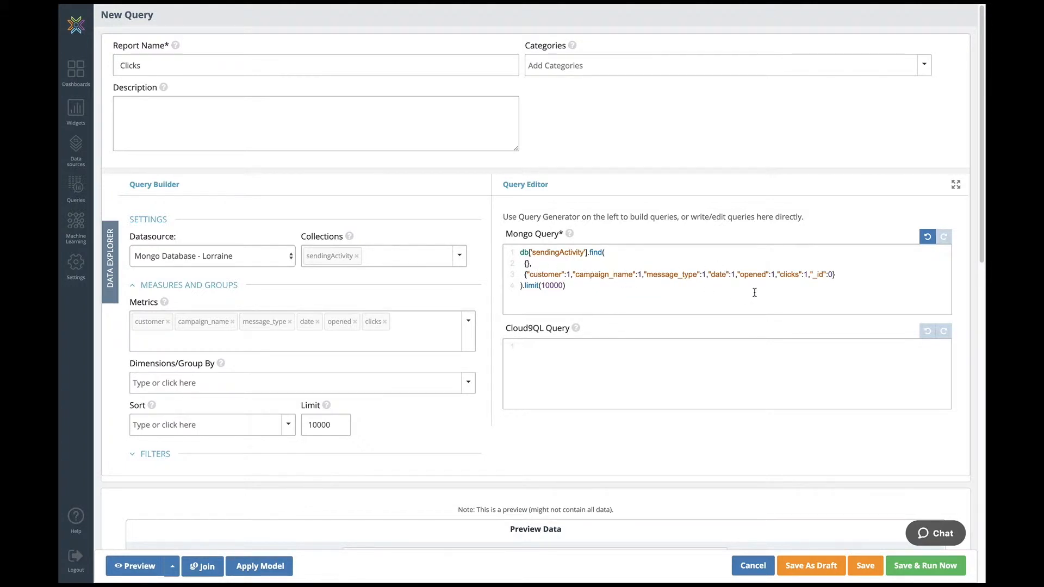
left_click(557, 353)
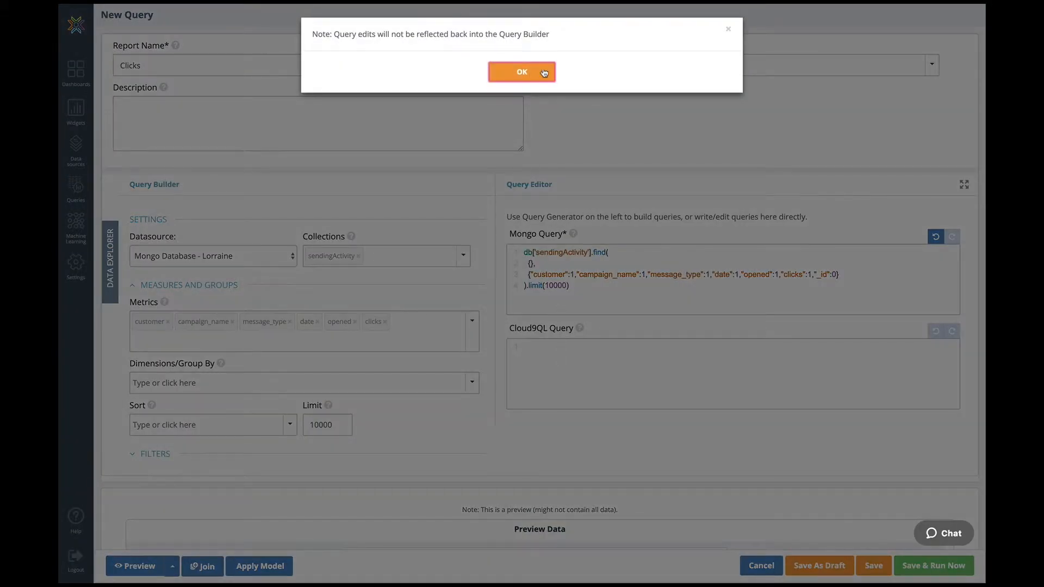
left_click(544, 72)
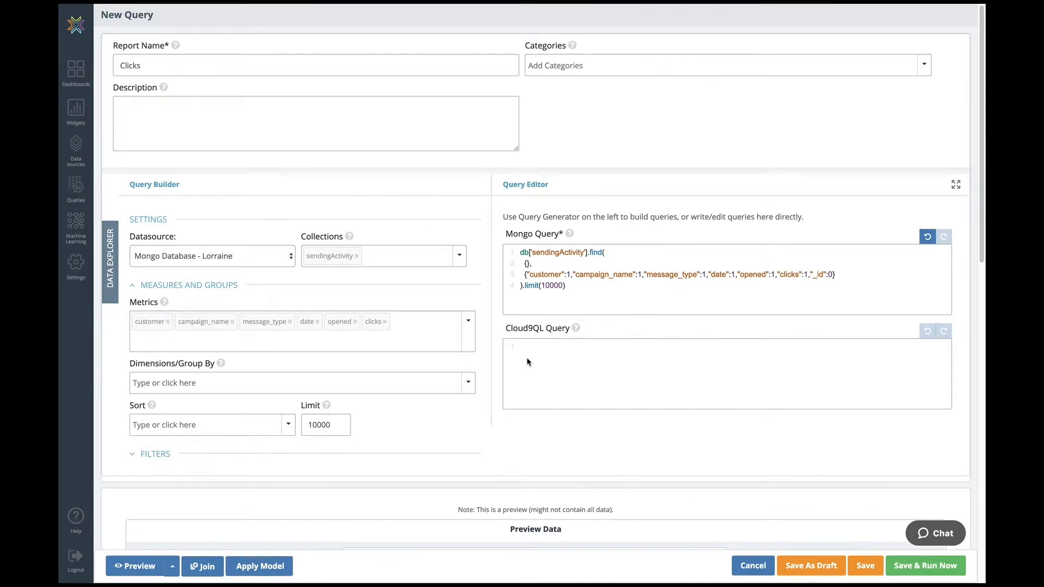
left_click(527, 361)
type("select *")
type(",")
type("date_format(date")
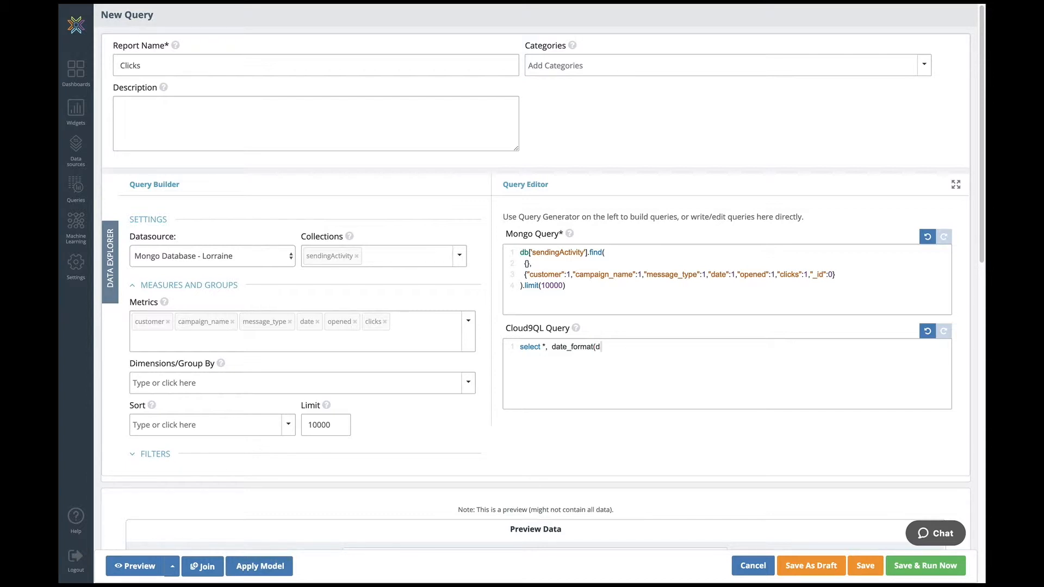
type(",dd) as day")
left_click(151, 568)
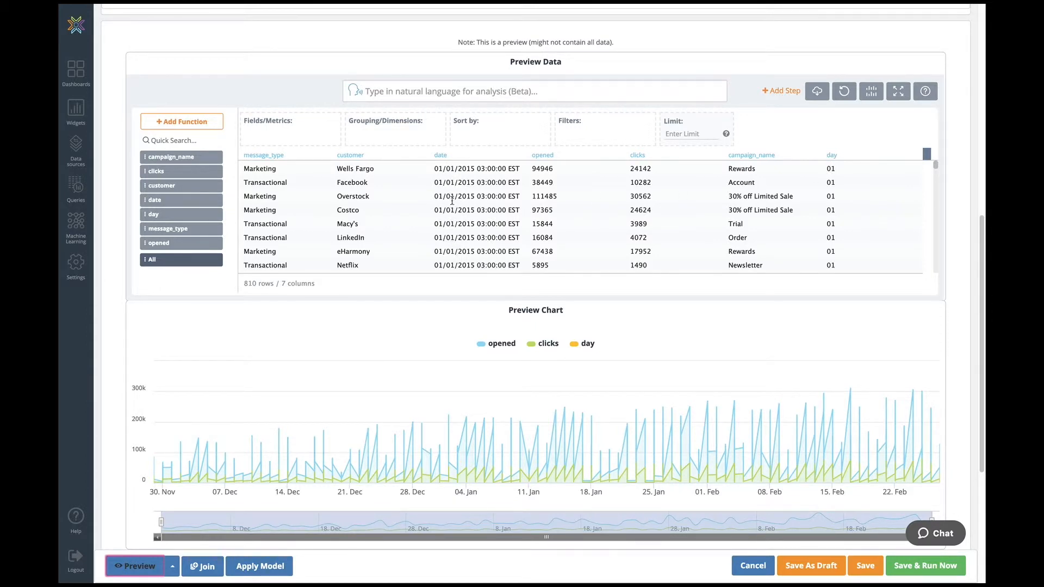
Add a join to the MySQL datasource listed directly below MY REST APIeee, using its customer table.
scroll(460, 223, "up", 3)
scroll(460, 223, "up", 5)
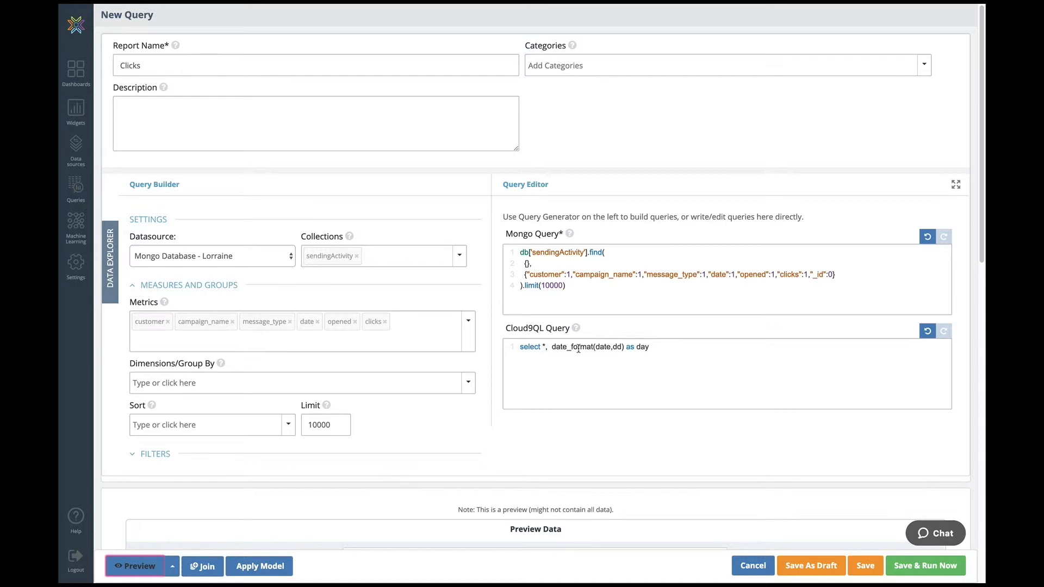
left_click(202, 567)
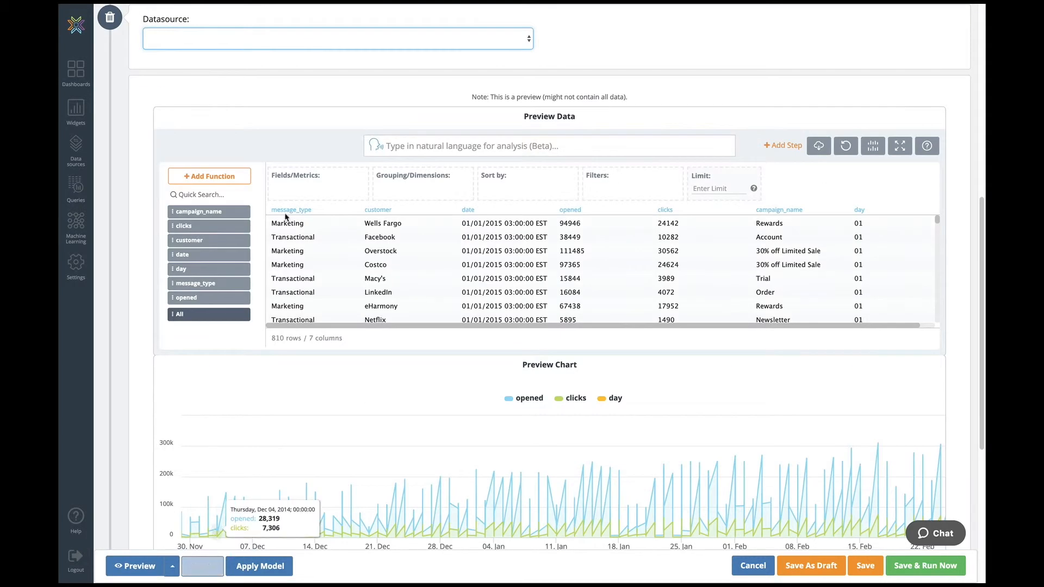
left_click(529, 39)
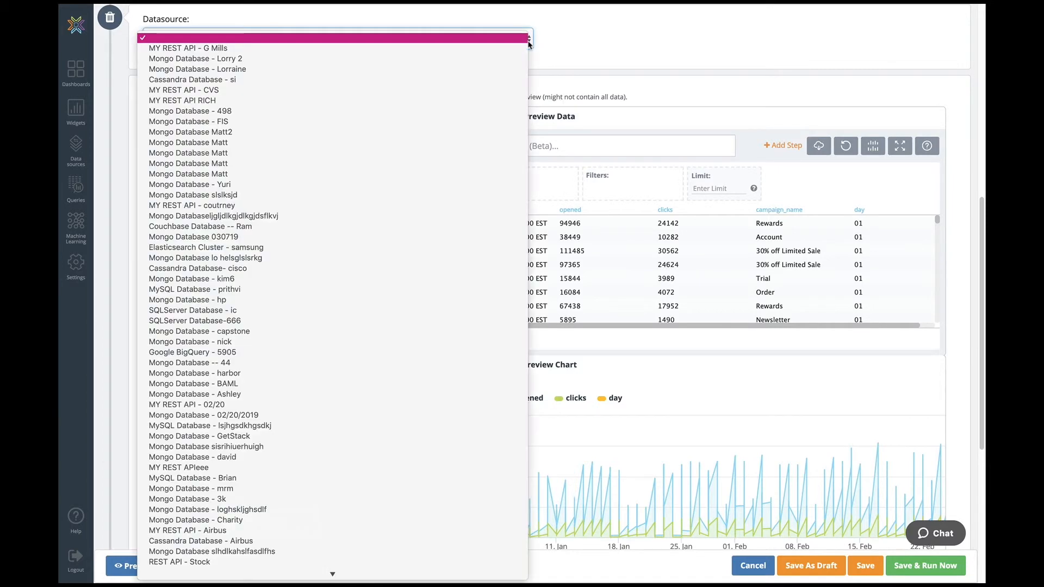
left_click(178, 478)
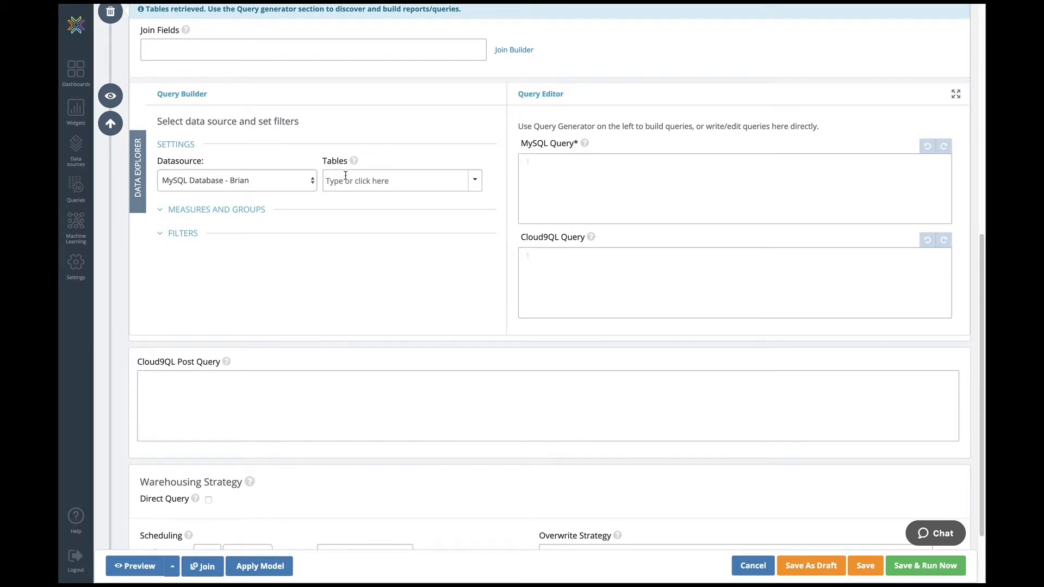
left_click(345, 176)
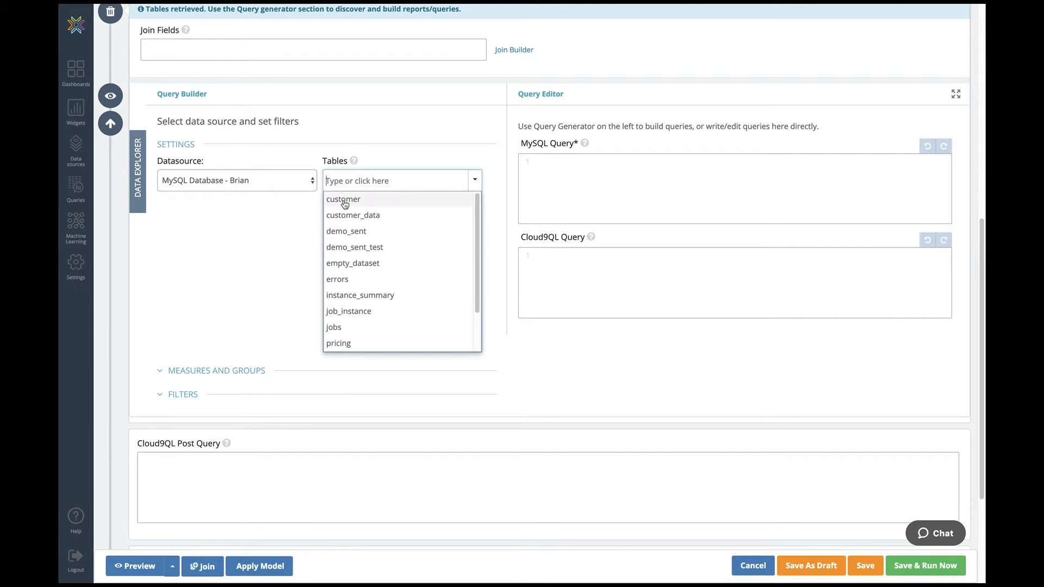
left_click(343, 201)
Add customer and state as metrics of the joined MySQL query.
left_click(221, 190)
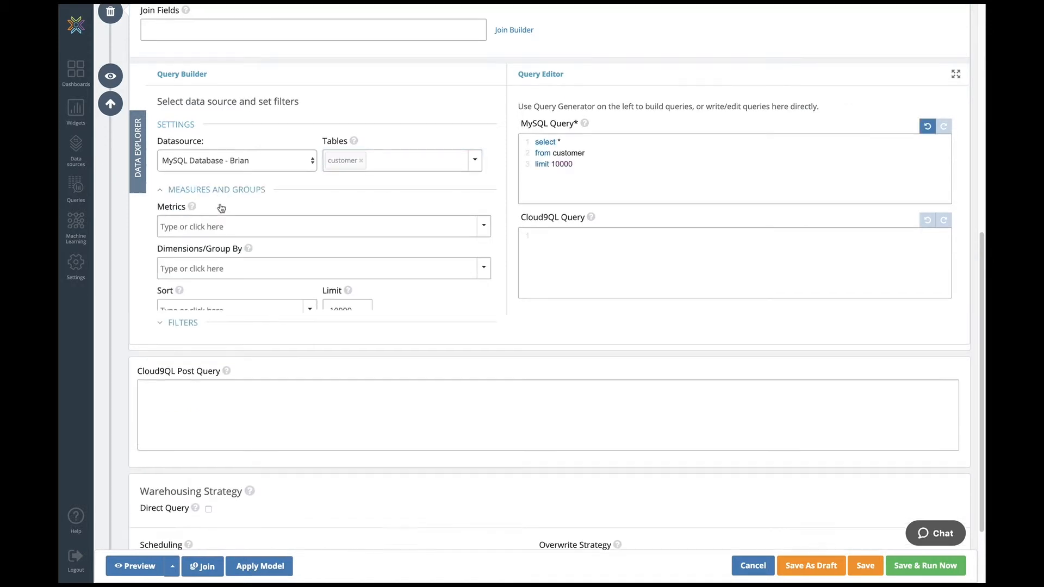
left_click(217, 227)
left_click(186, 279)
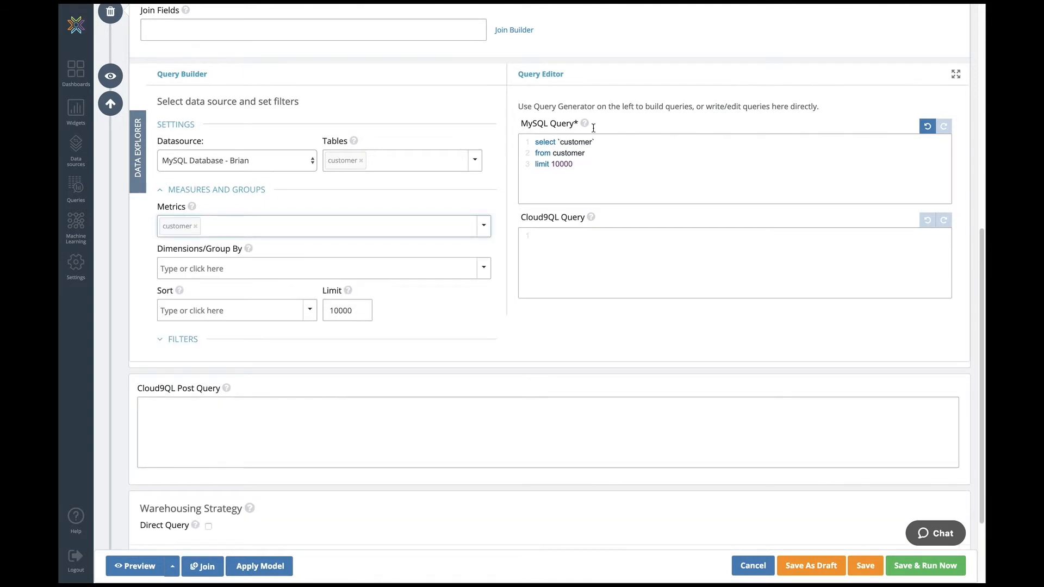
left_click(260, 224)
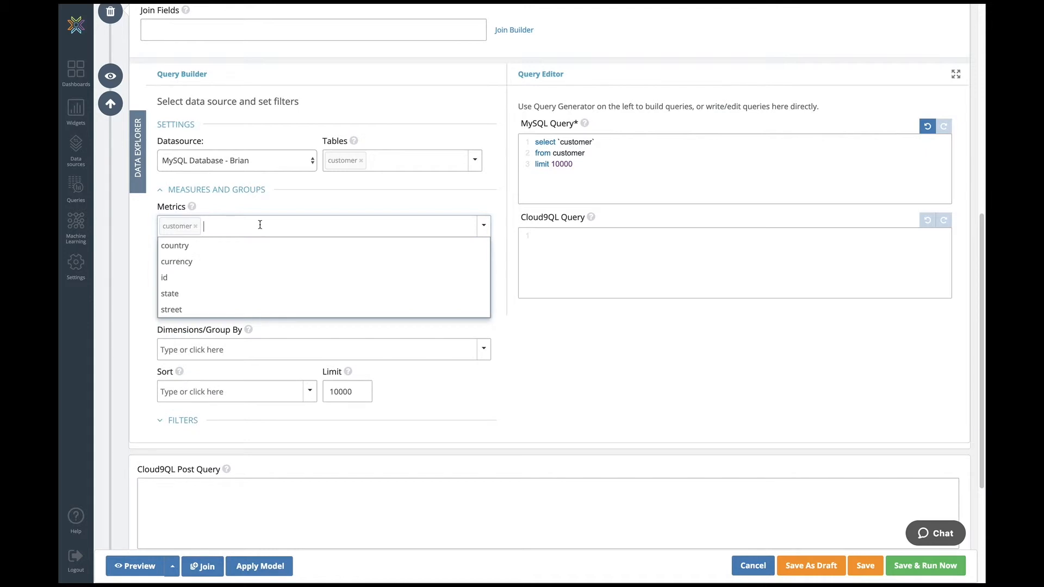
left_click(172, 229)
left_click(212, 225)
left_click(213, 225)
left_click(169, 294)
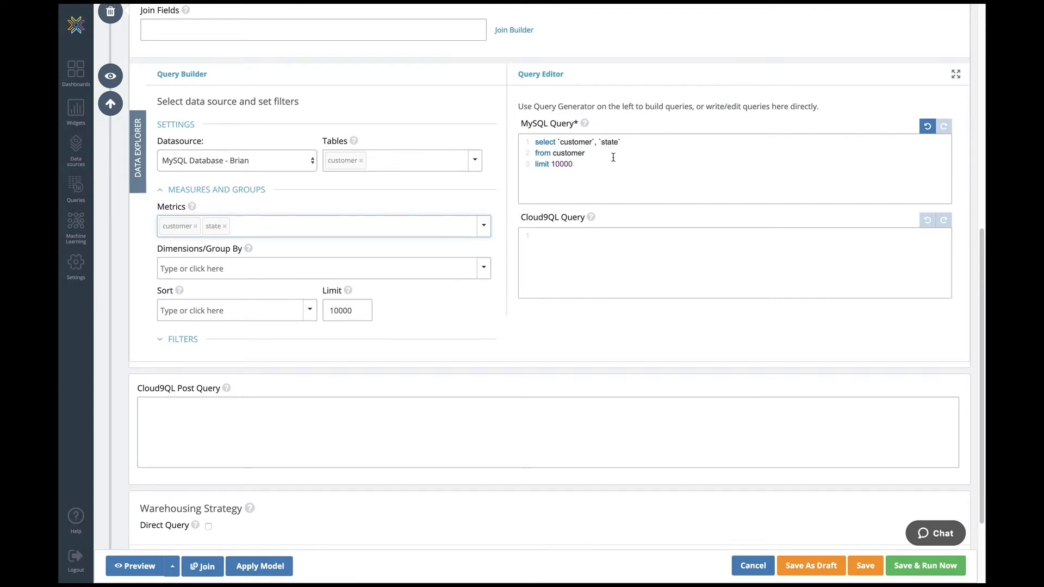
Define an inner join between the Mongo and MySQL queries on customer = customer, and preview the joined data limited to 100 rows.
scroll(574, 161, "up", 5)
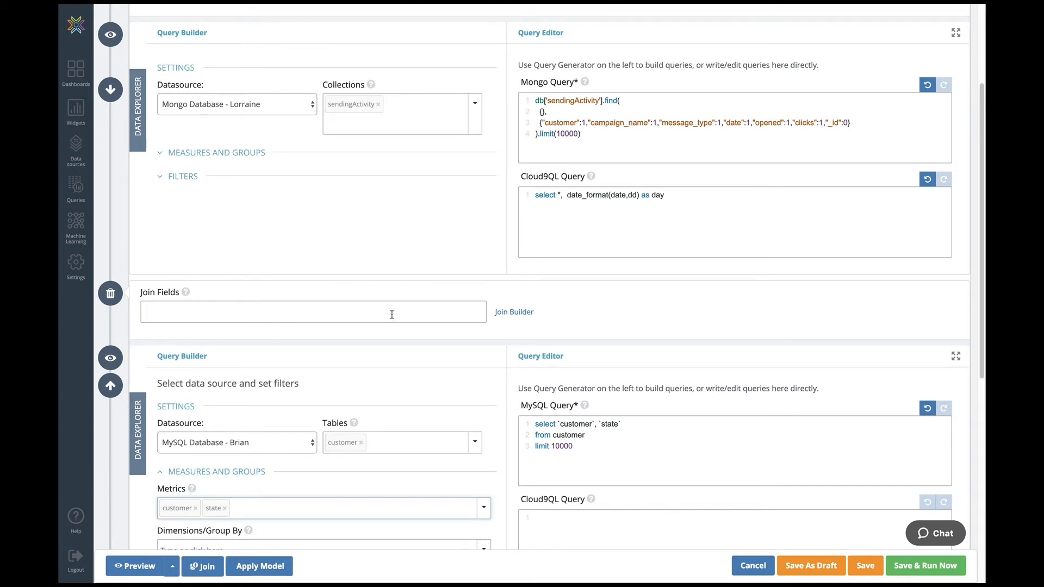
left_click(515, 313)
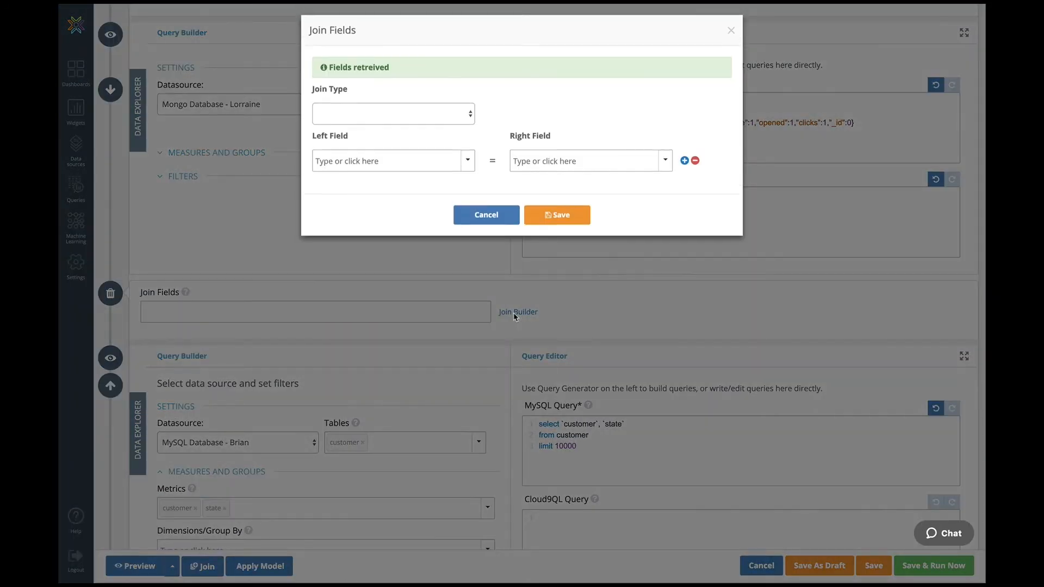
left_click(468, 112)
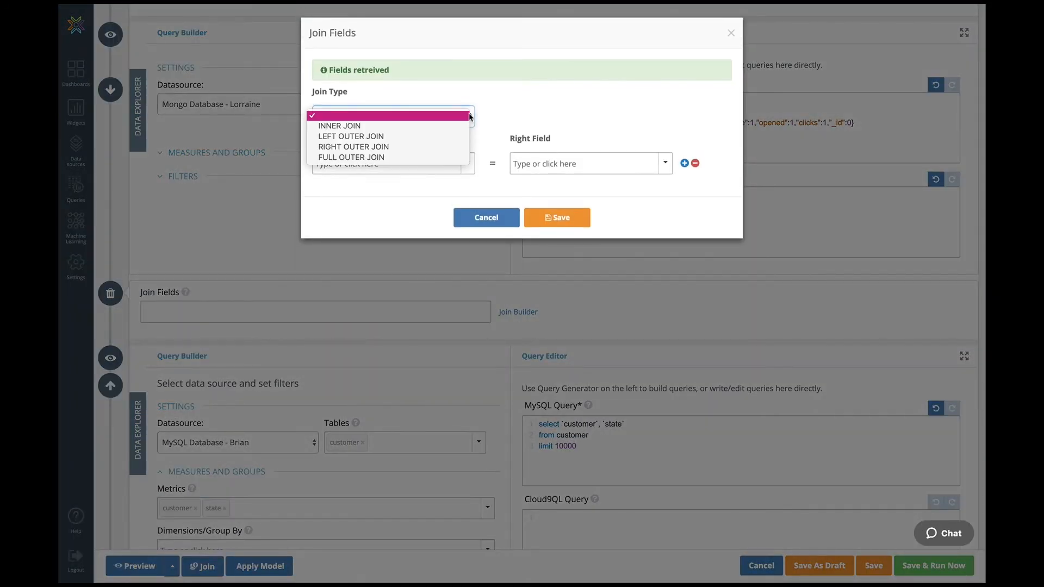
left_click(434, 126)
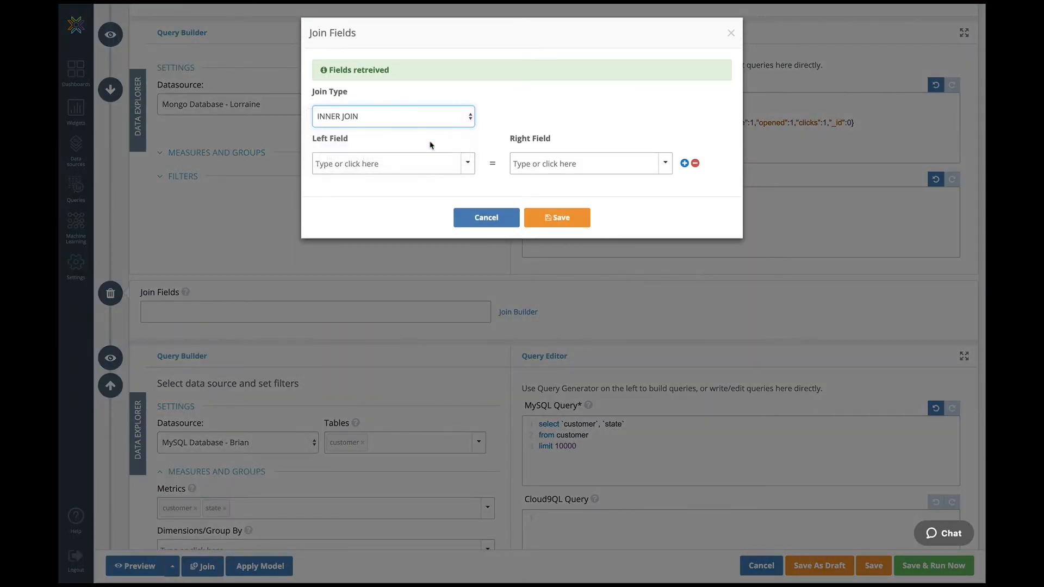
left_click(466, 169)
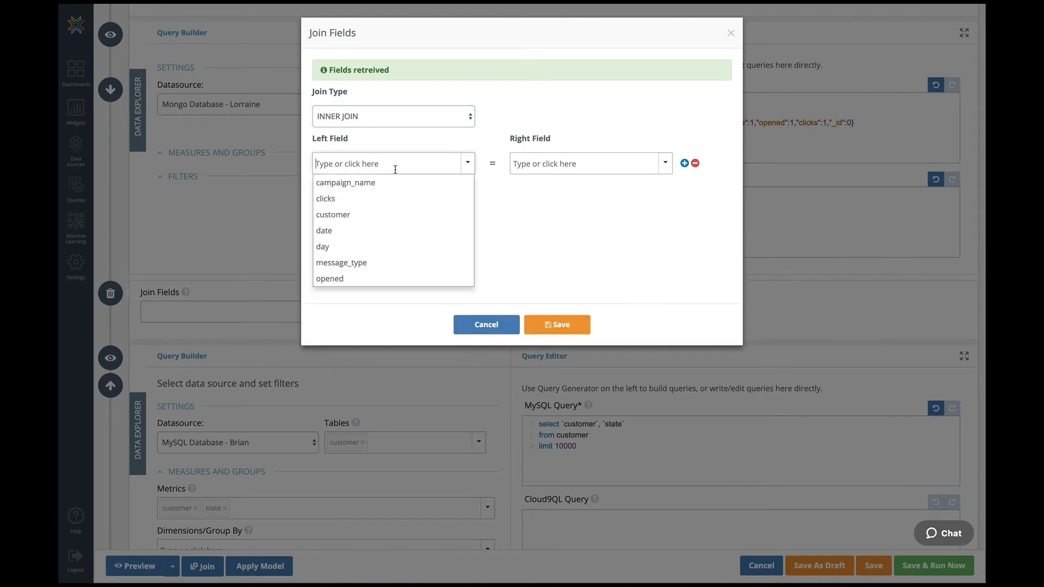
left_click(332, 215)
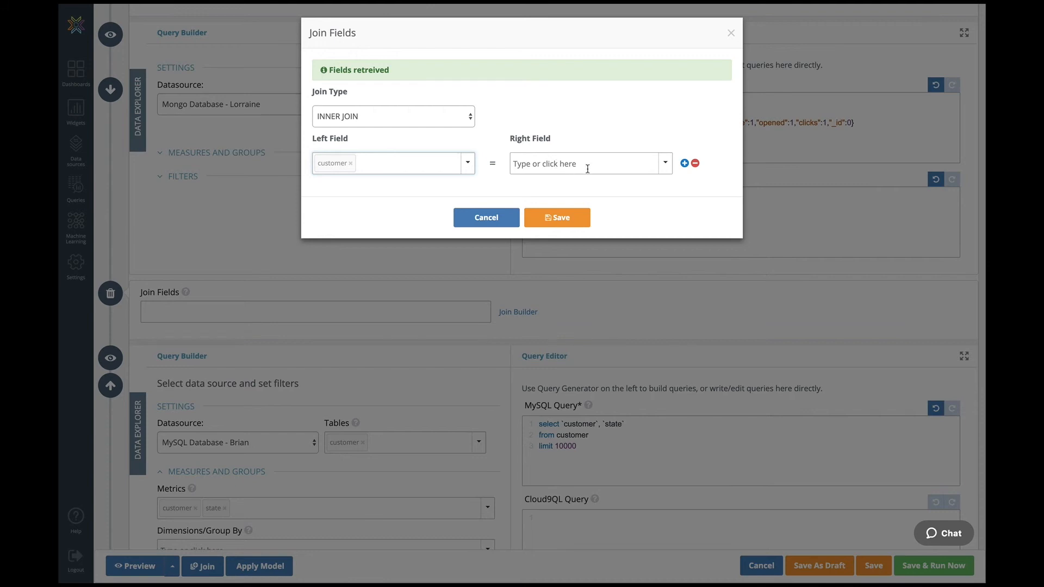
left_click(663, 168)
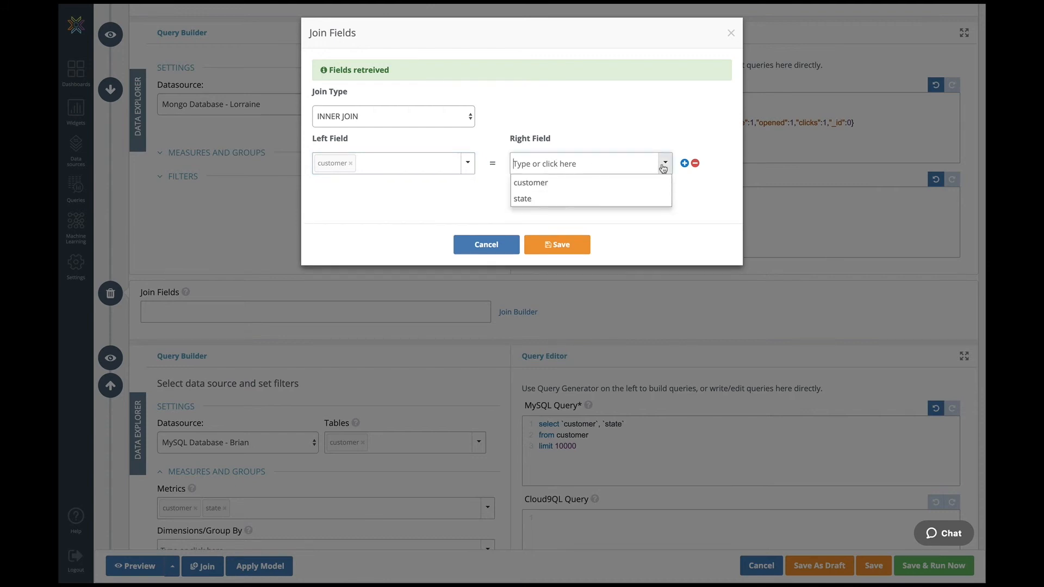
left_click(534, 185)
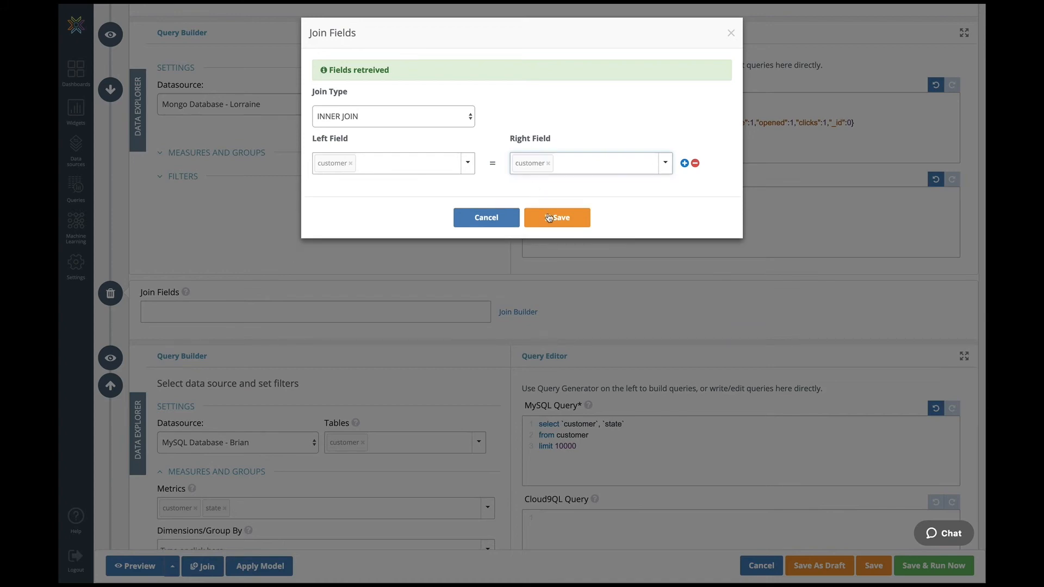
left_click(550, 217)
left_click(172, 566)
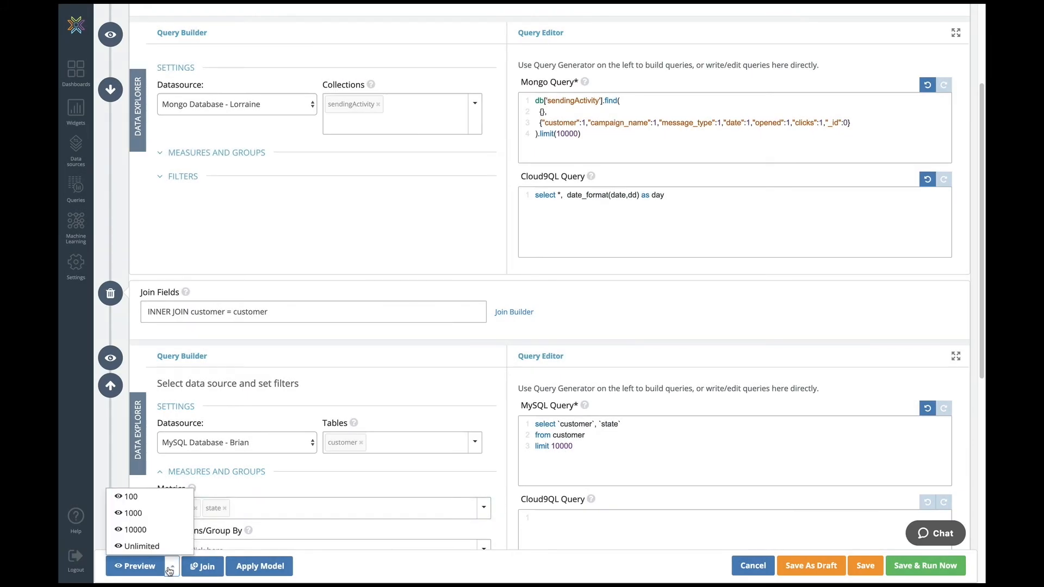
left_click(148, 499)
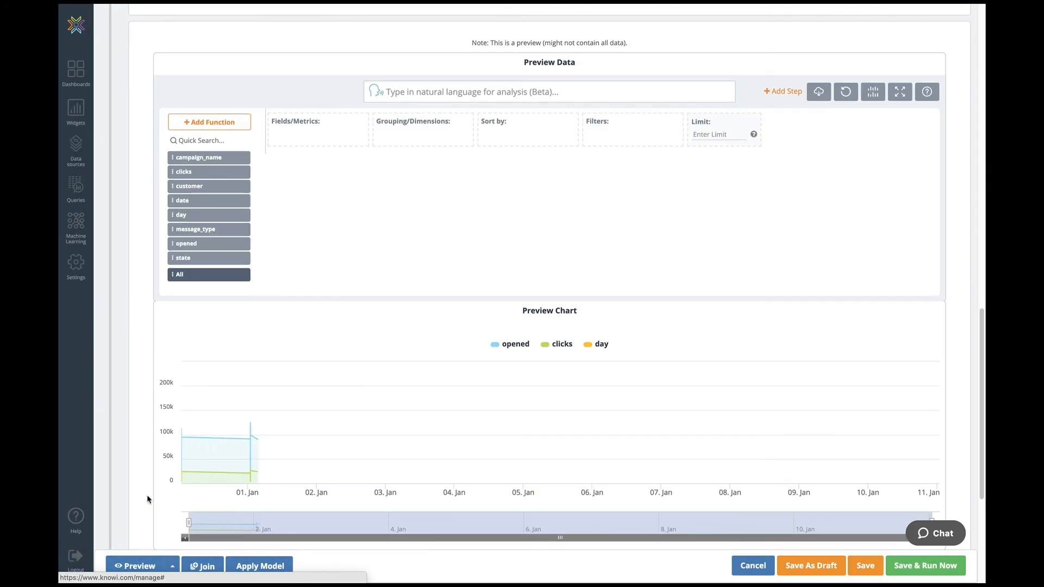